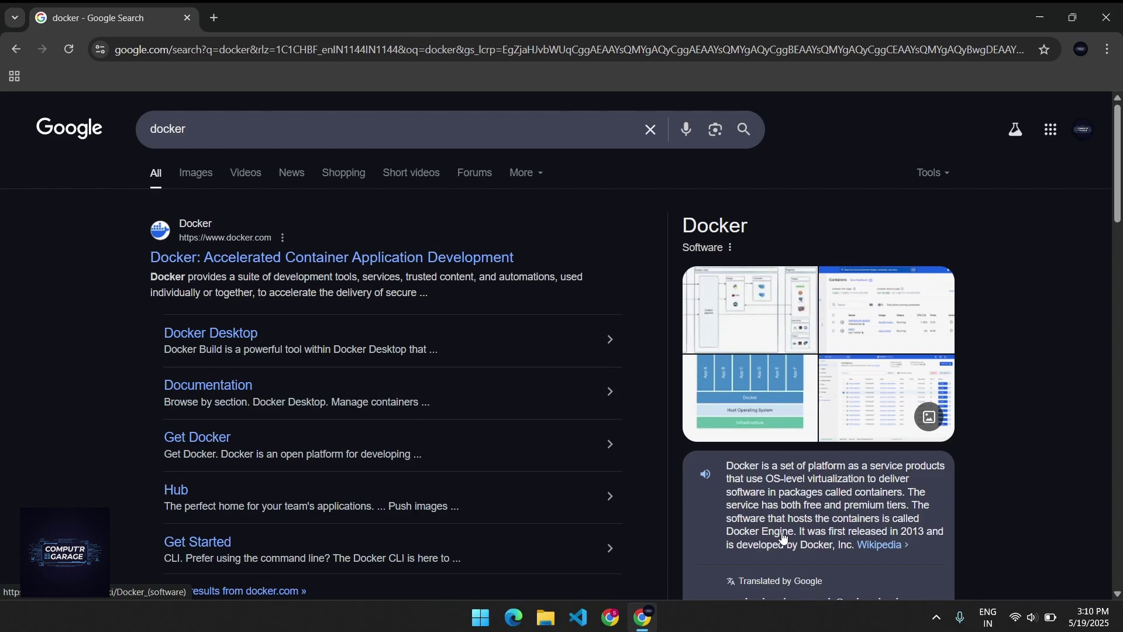
Step: Open the Docker Desktop product page from the search results and download the Windows – AMD64 installer
left_click(238, 335)
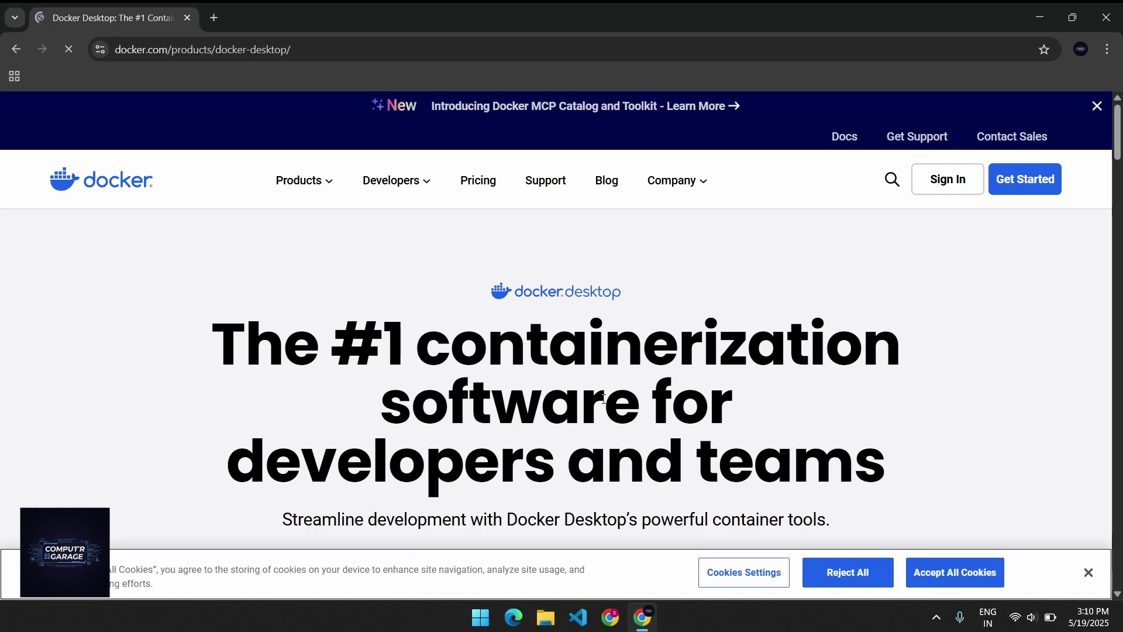
scroll(444, 351, "down", 4)
left_click(627, 355)
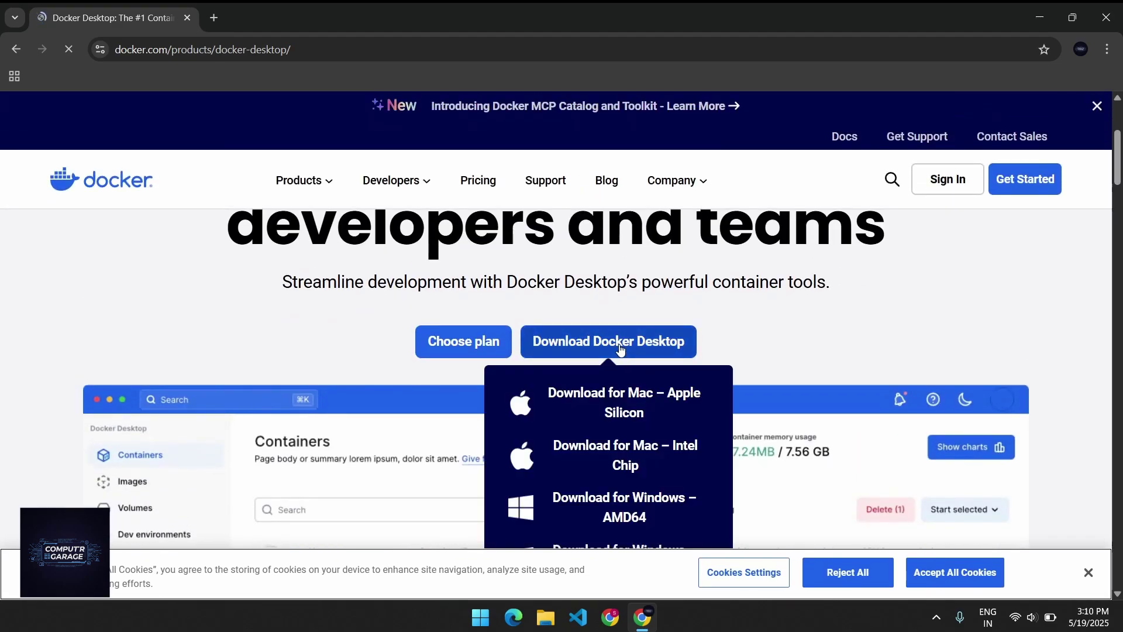
scroll(627, 473, "down", 2)
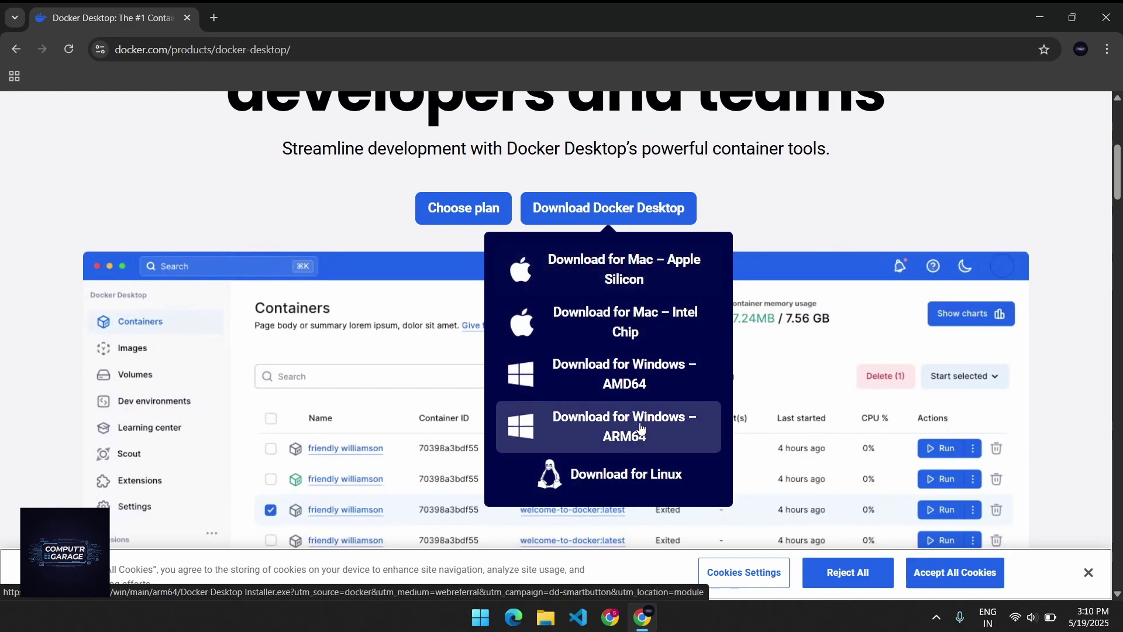
left_click(665, 379)
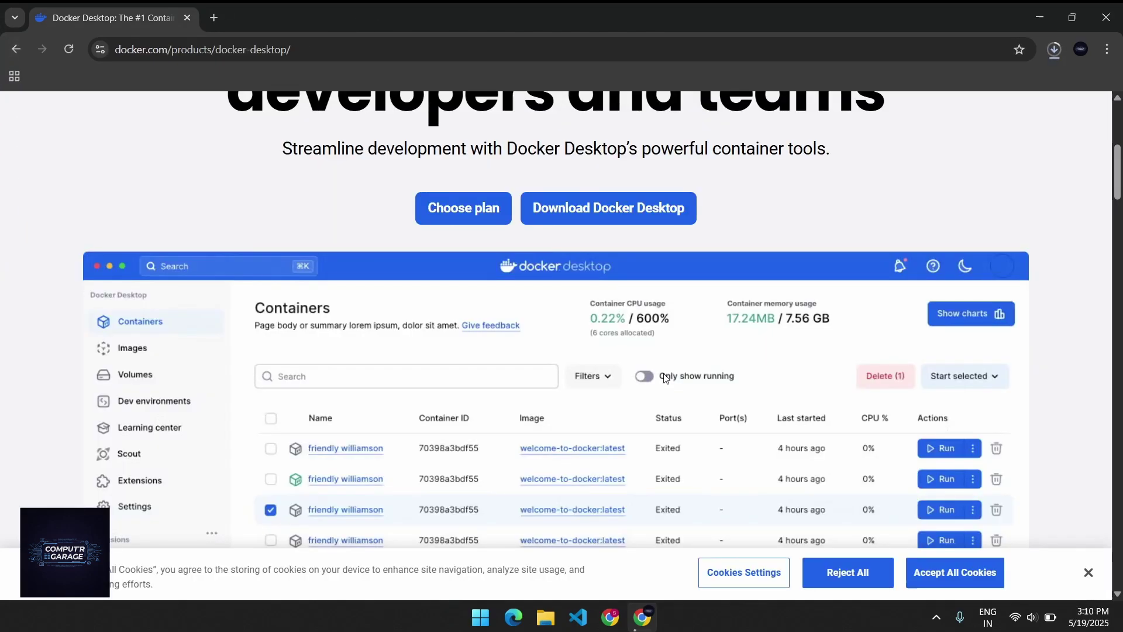
Step: Check the progress of the Docker Desktop Installer.exe download in the browser's download history
scroll(664, 378, "up", 2)
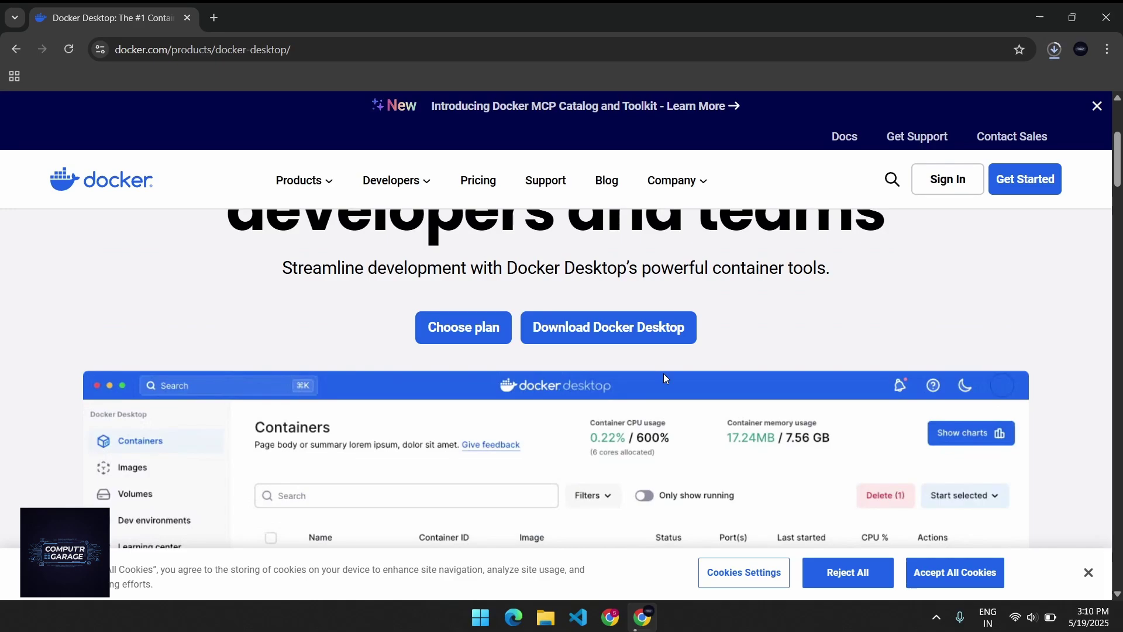
key("ctrl+j")
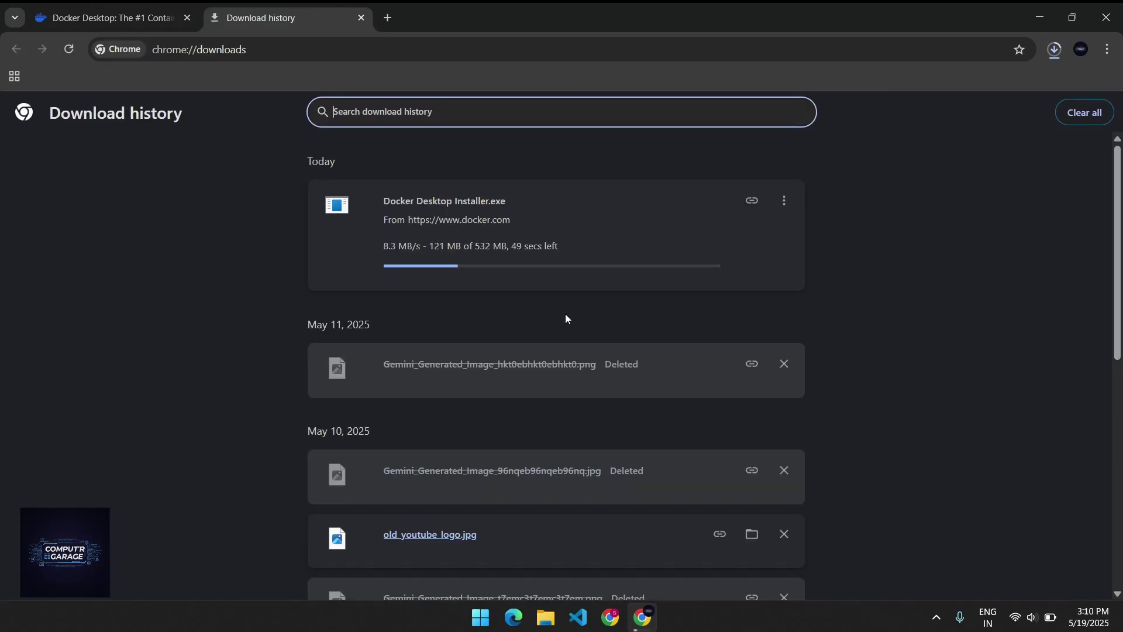
key("ctrl+w")
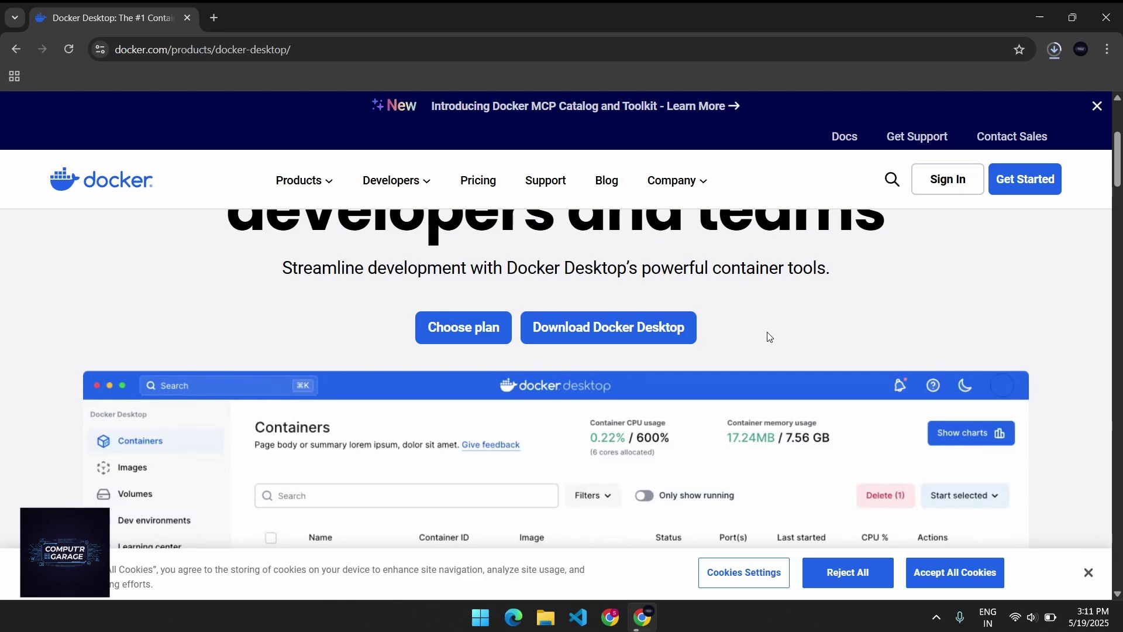
scroll(772, 351, "up", 4)
Step: Run the downloaded Docker Desktop Installer.exe and start the installation with the option to add a desktop shortcut
key("ctrl+j")
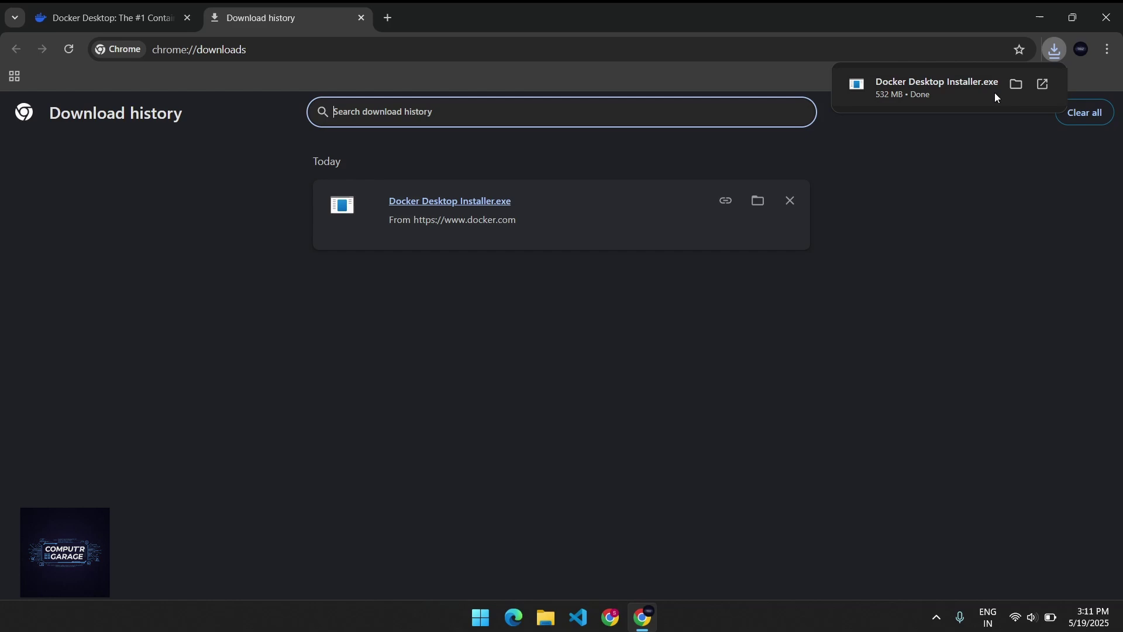
left_click(1044, 86)
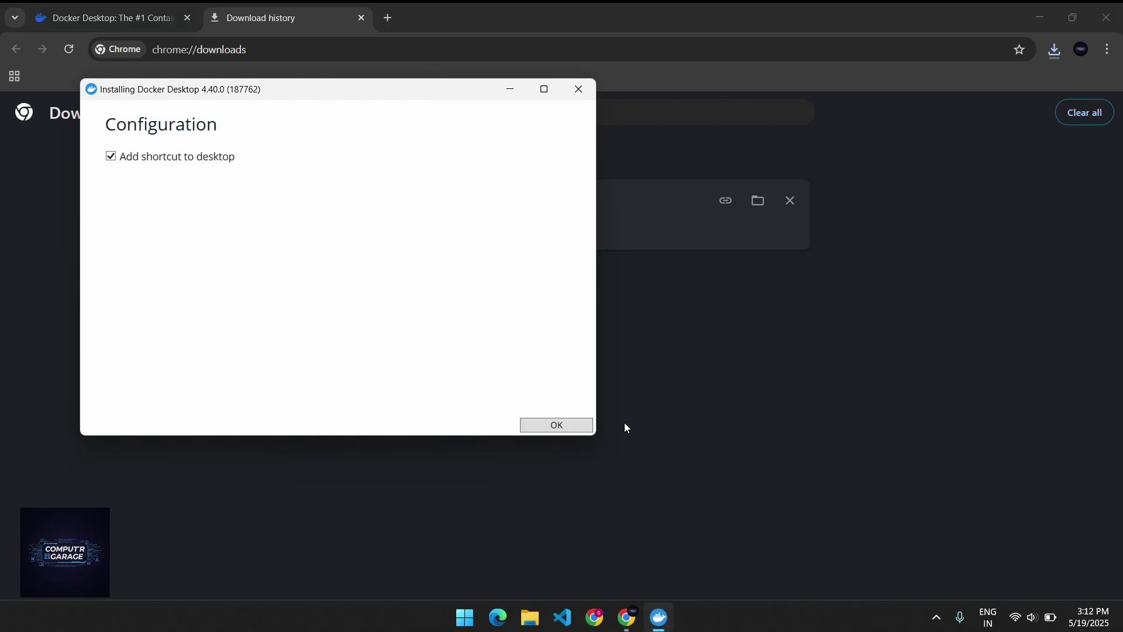
left_click(545, 427)
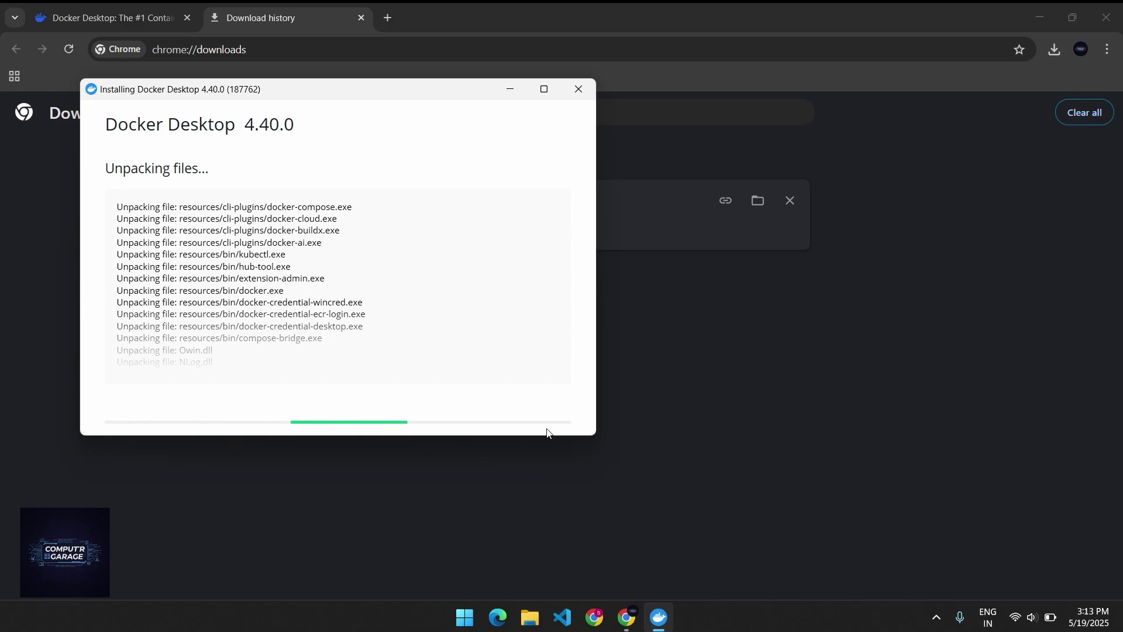
left_click(108, 17)
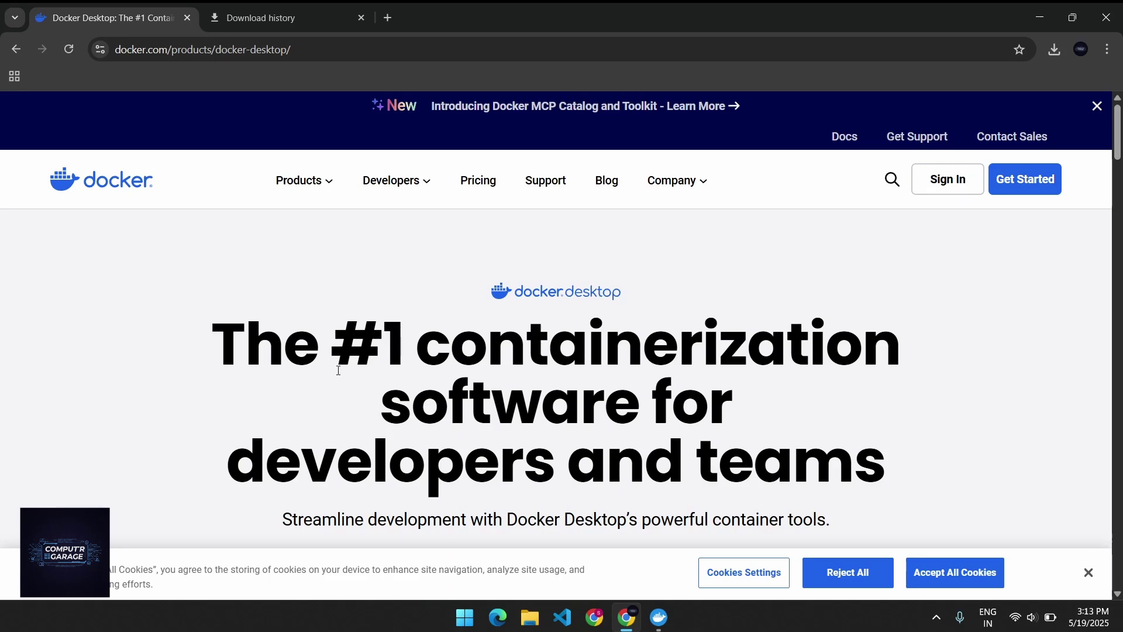
scroll(1105, 324, "down", 10)
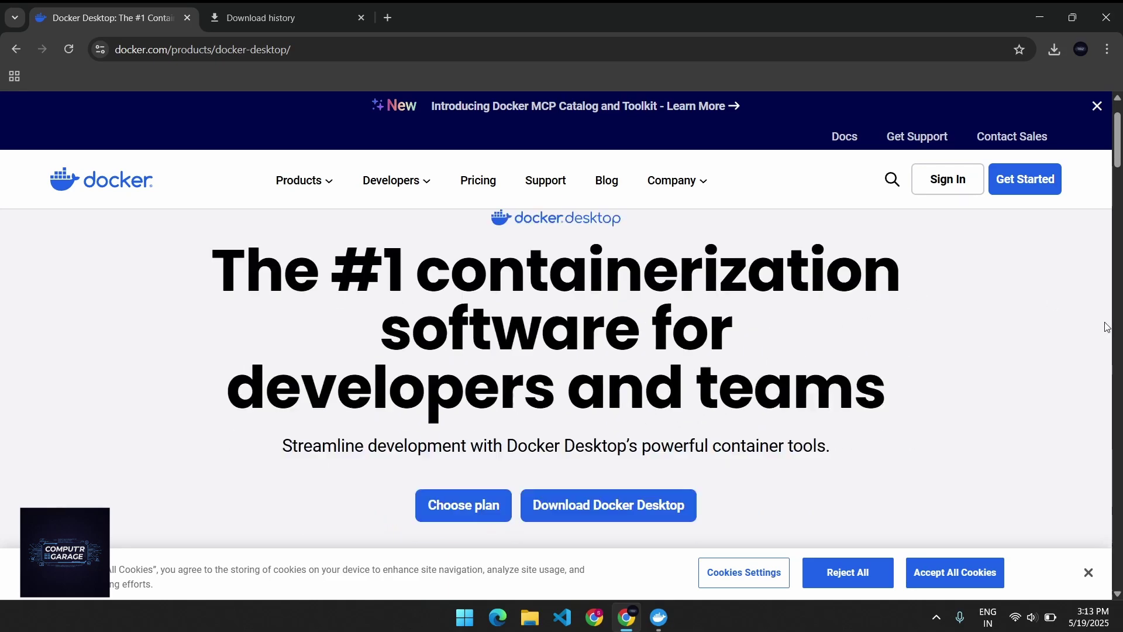
scroll(1106, 326, "up", 2)
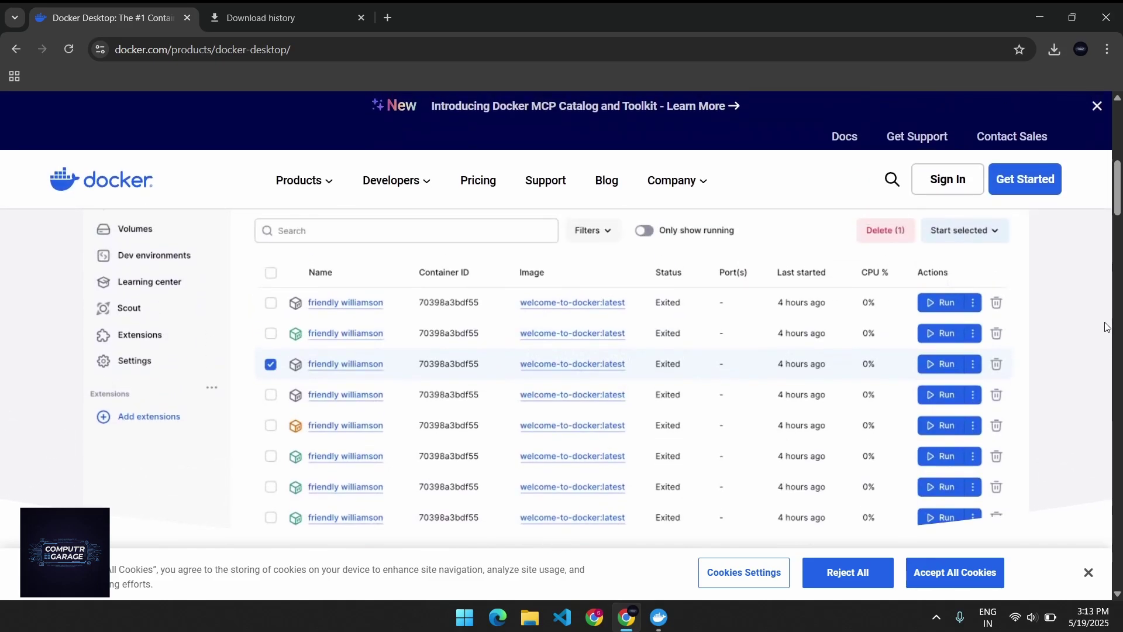
scroll(1105, 326, "down", 2)
scroll(1106, 327, "up", 3)
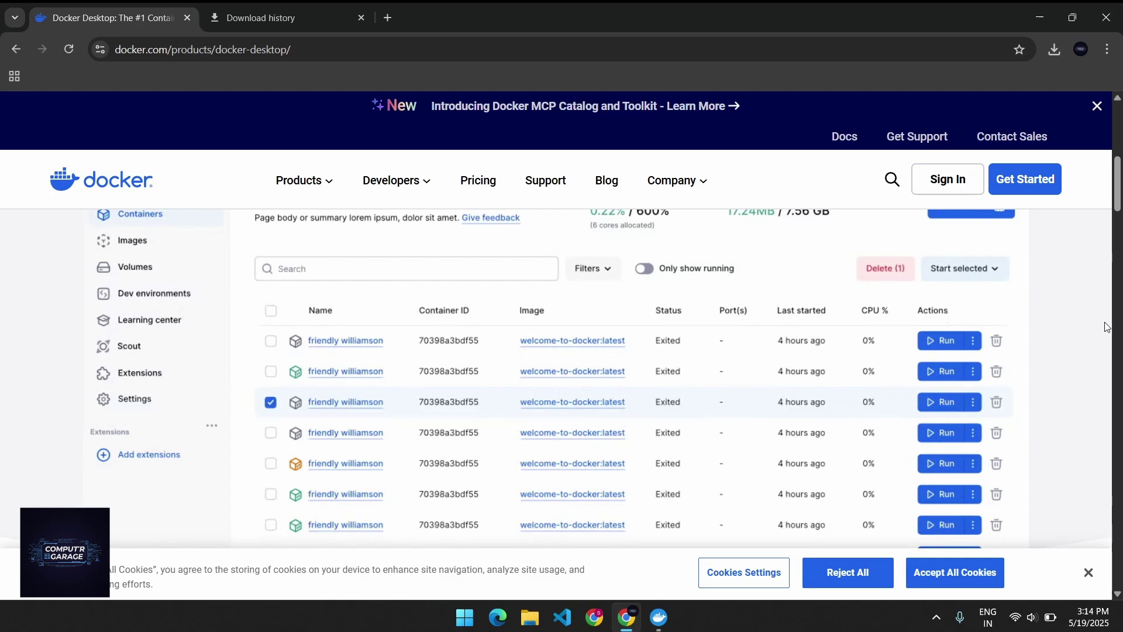
Step: Switch to the Docker Desktop installer and close it, and launch Docker Desktop from its desktop shortcut
key("alt+Tab")
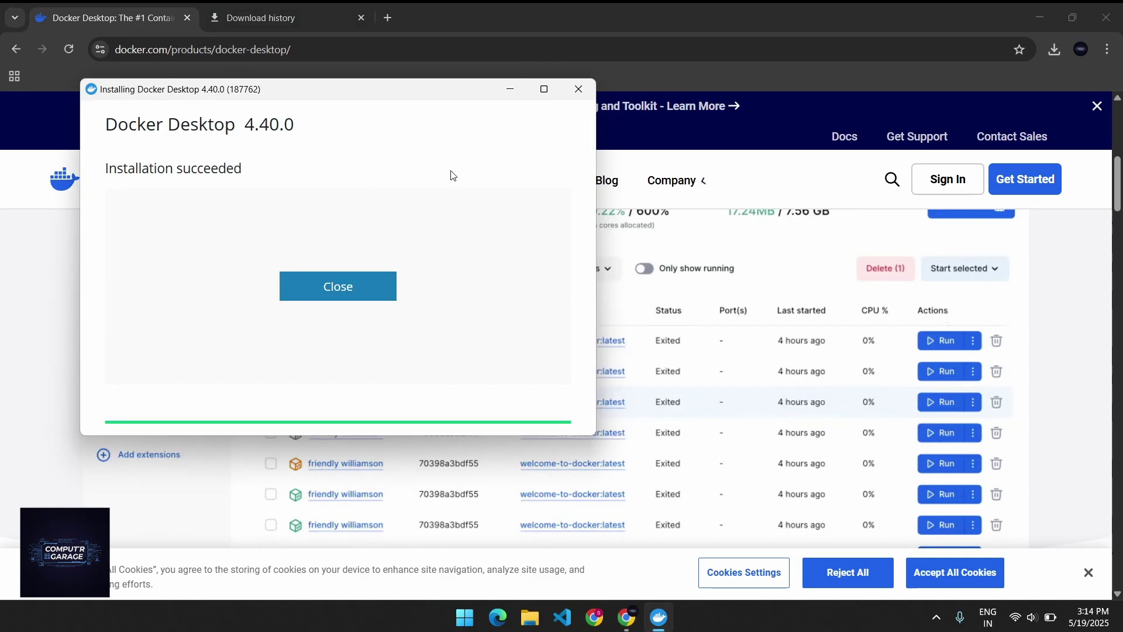
left_click(369, 290)
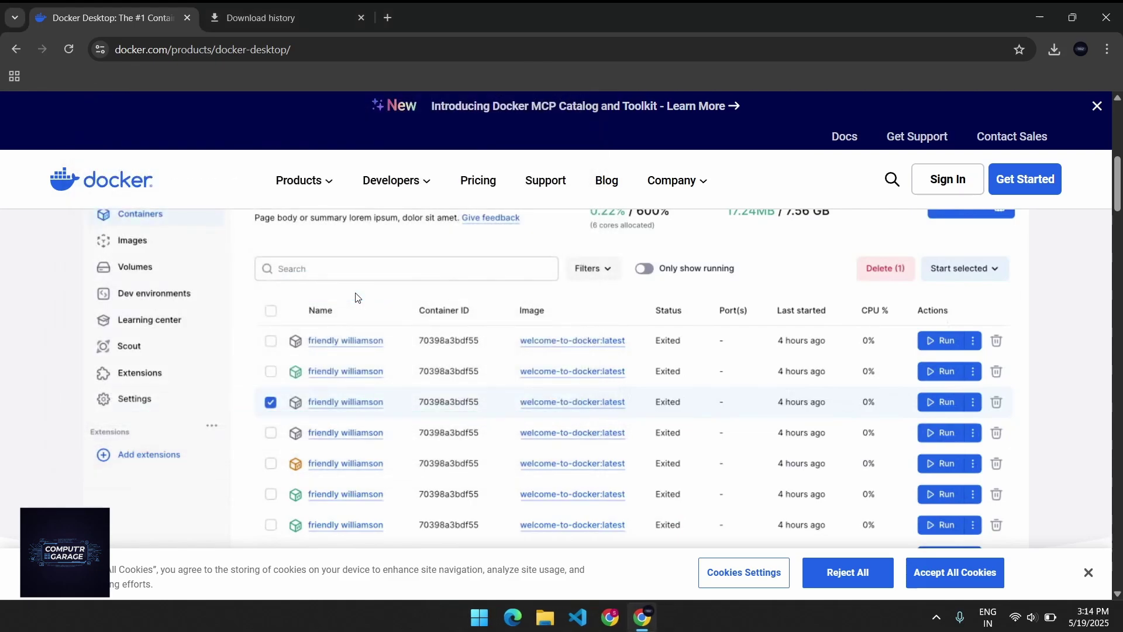
key("super+d")
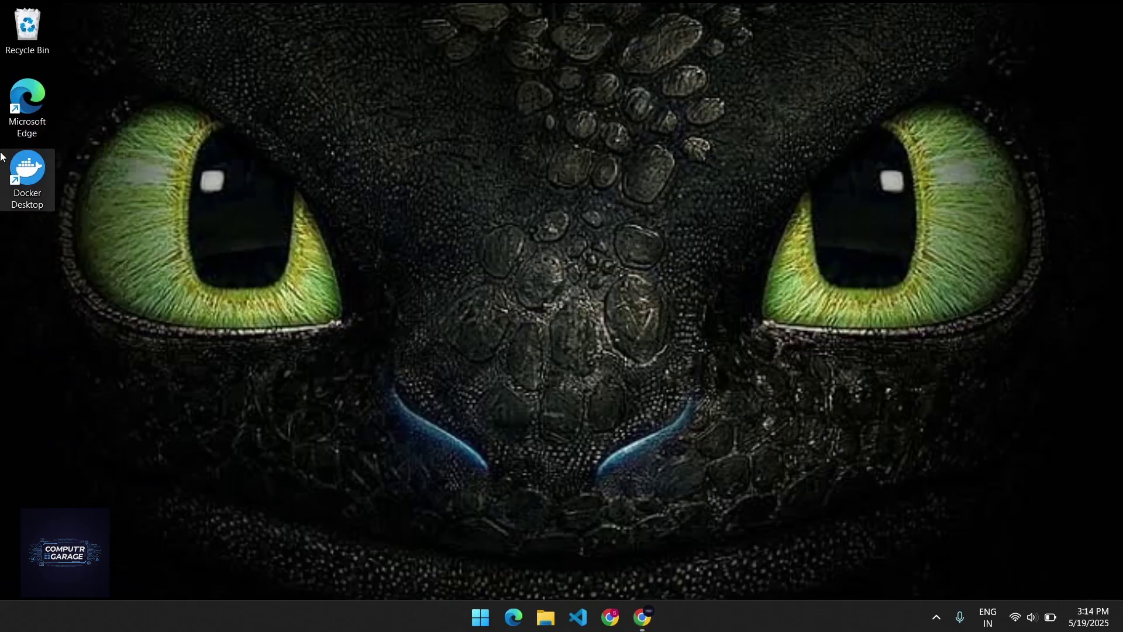
double_click(37, 194)
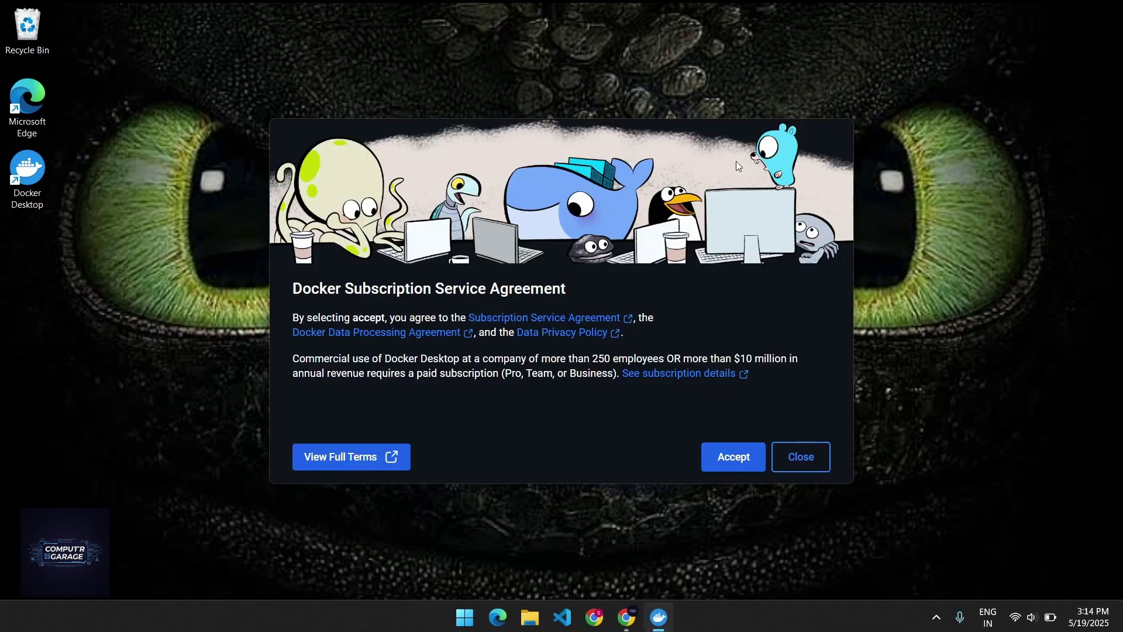
Step: Accept the Docker Subscription Service Agreement and skip signing in on the Personal welcome form
left_click(734, 461)
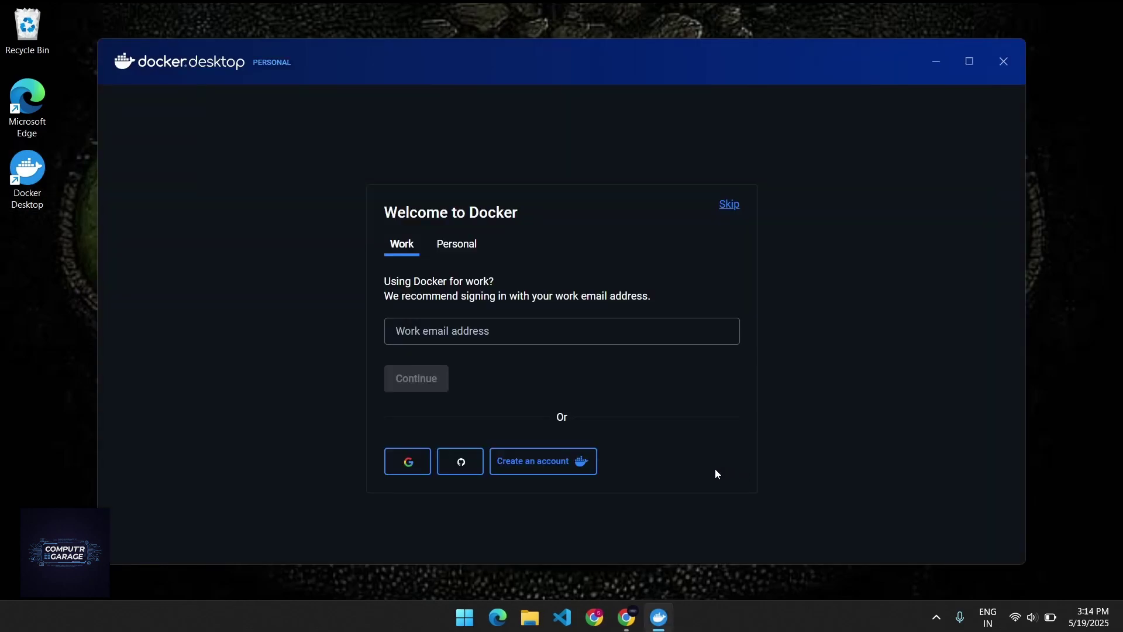
left_click(468, 252)
left_click(731, 205)
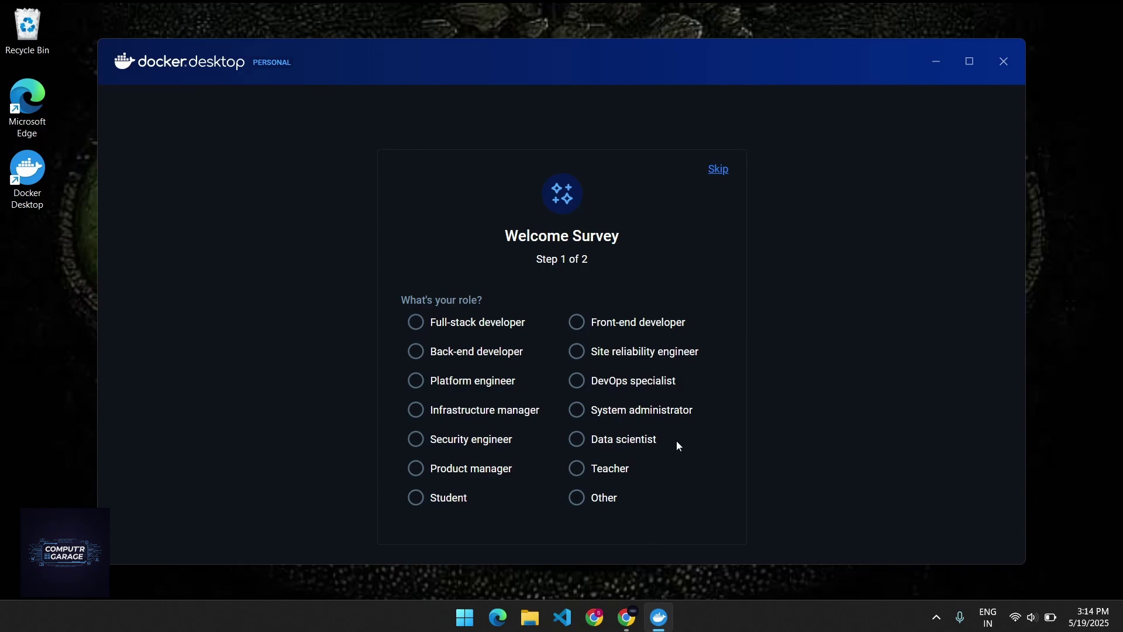
Step: Answer the welcome survey with the role Teacher and the uses Local development, Deploying applications and Learning or teaching
left_click(437, 502)
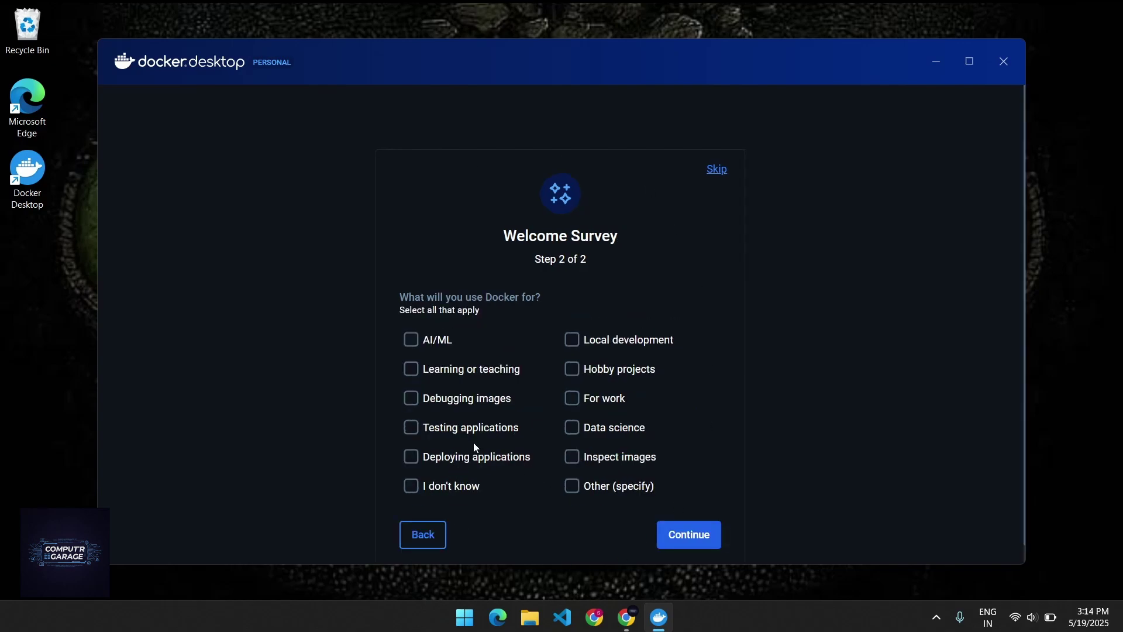
left_click(420, 534)
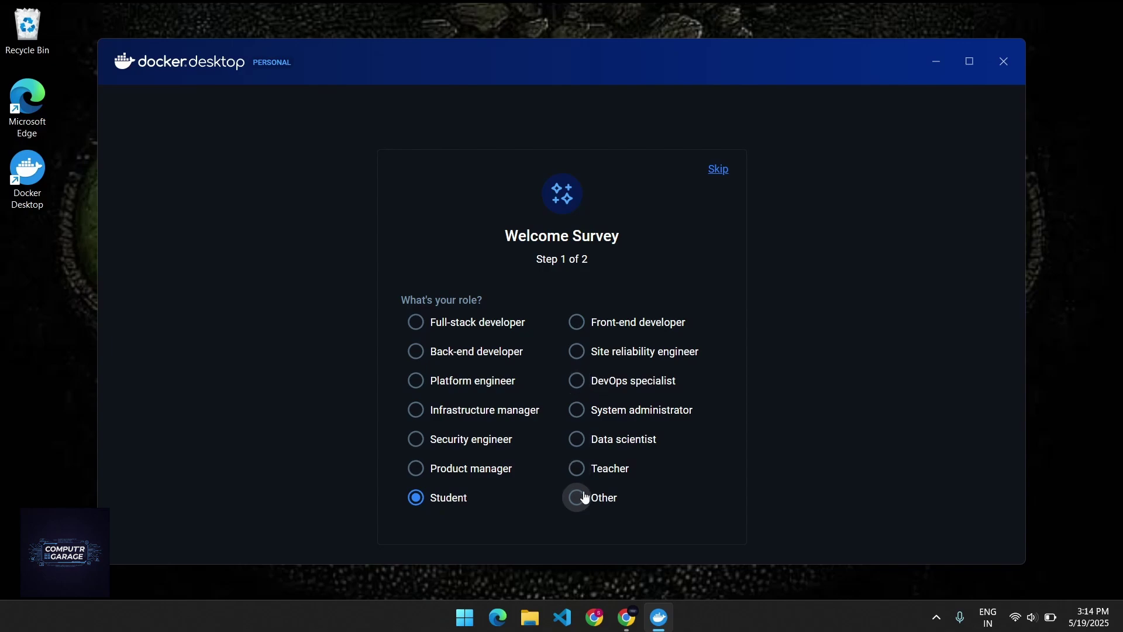
left_click(577, 469)
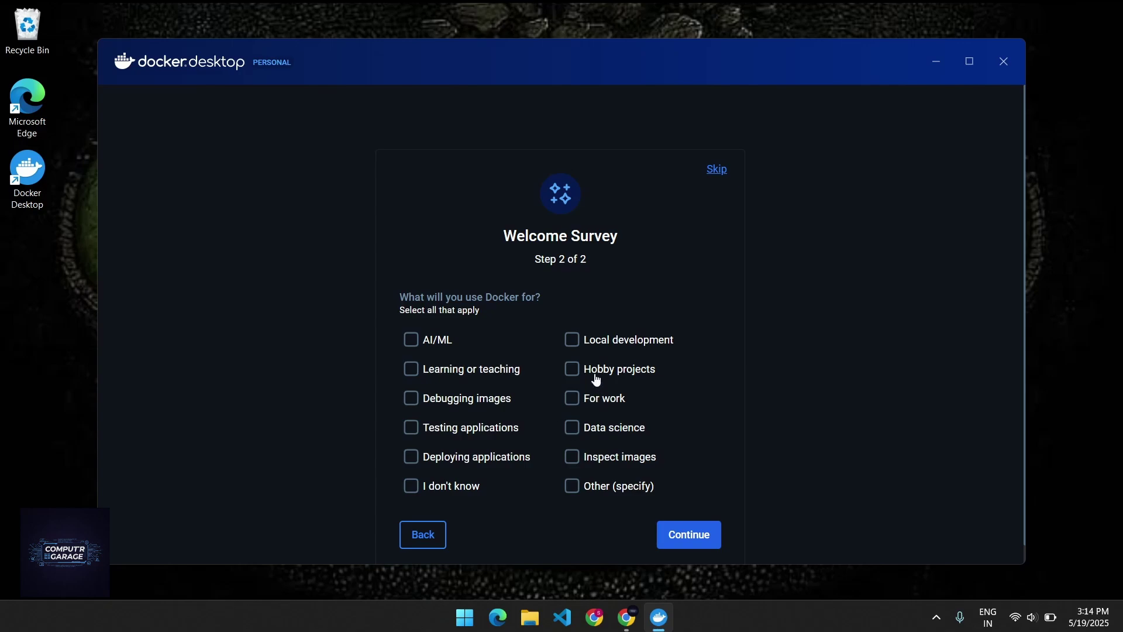
left_click(571, 340)
left_click(412, 459)
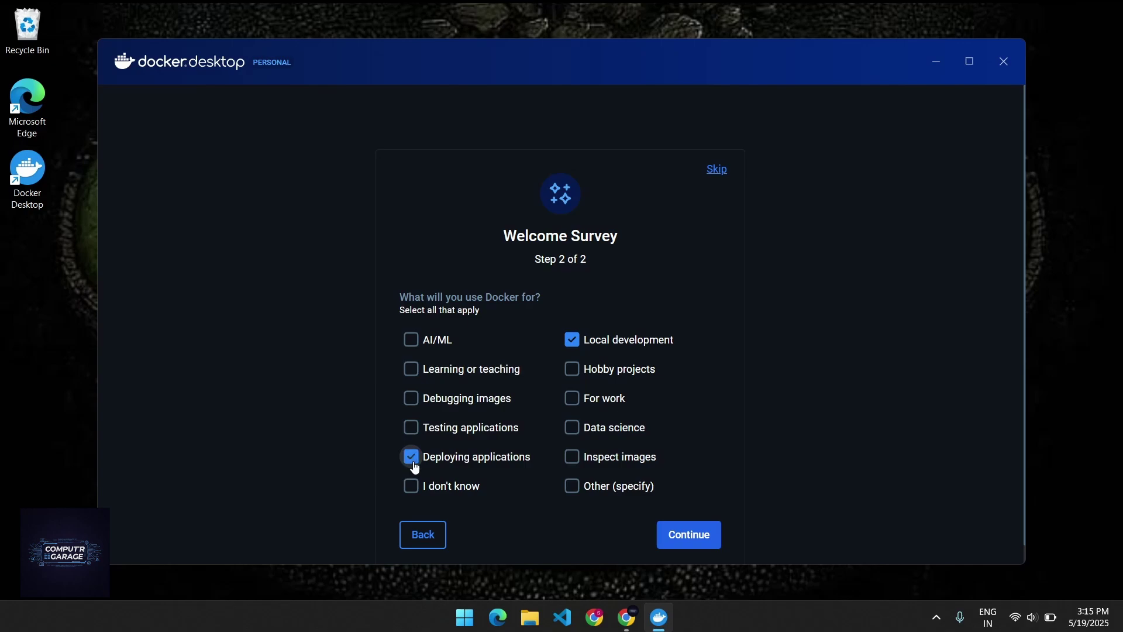
left_click(418, 375)
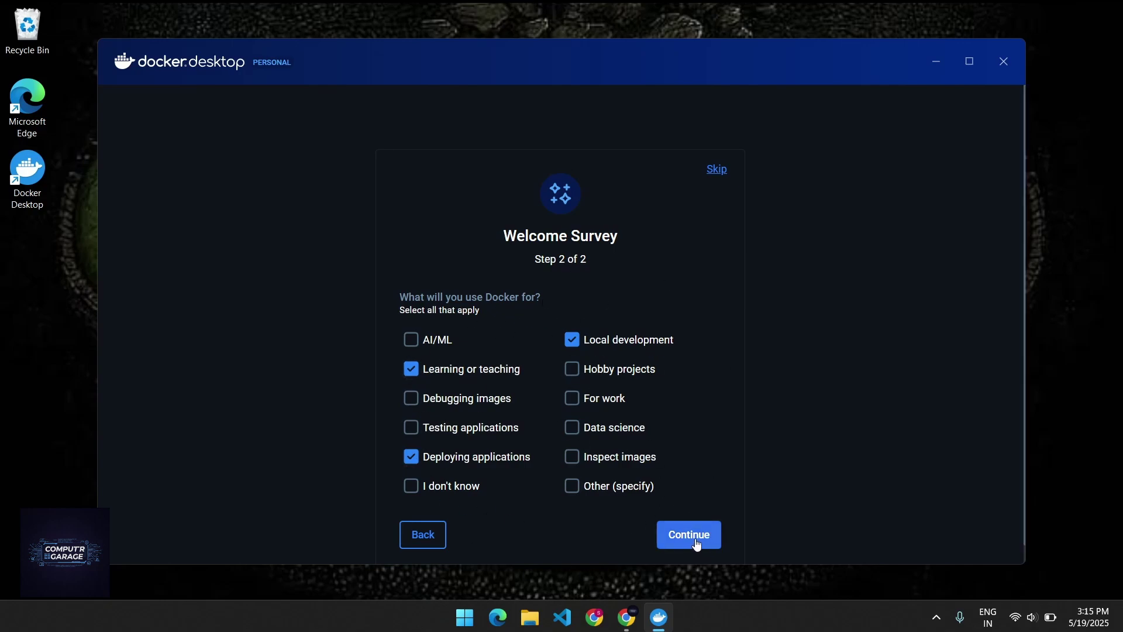
Step: Skip the rest of the welcome survey and maximize the Docker Desktop window
left_click(720, 174)
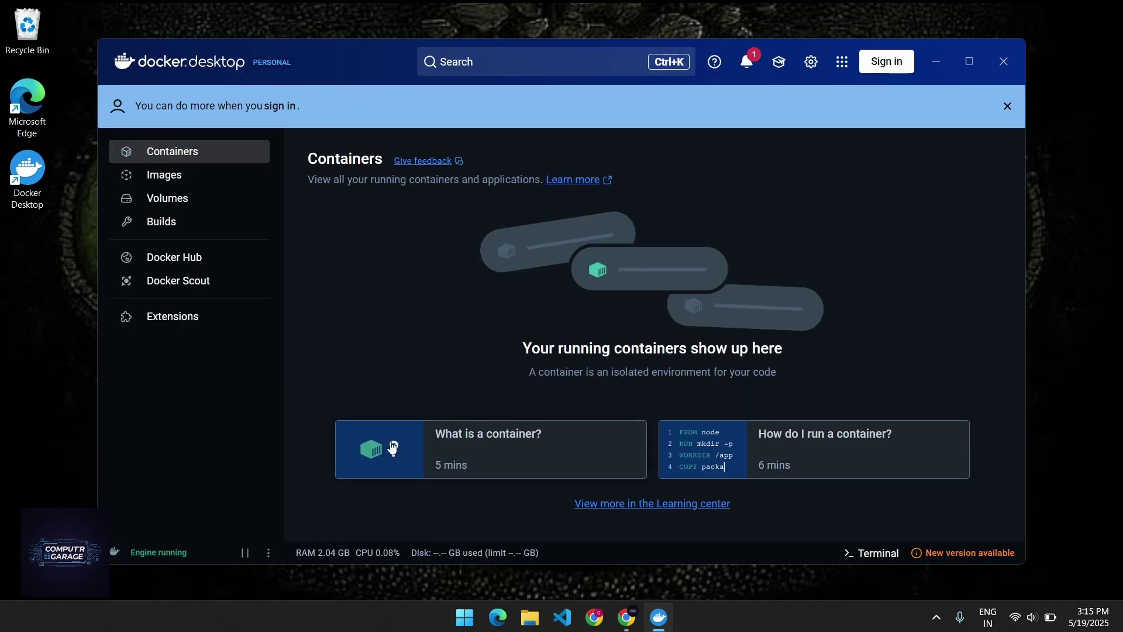
left_click(969, 62)
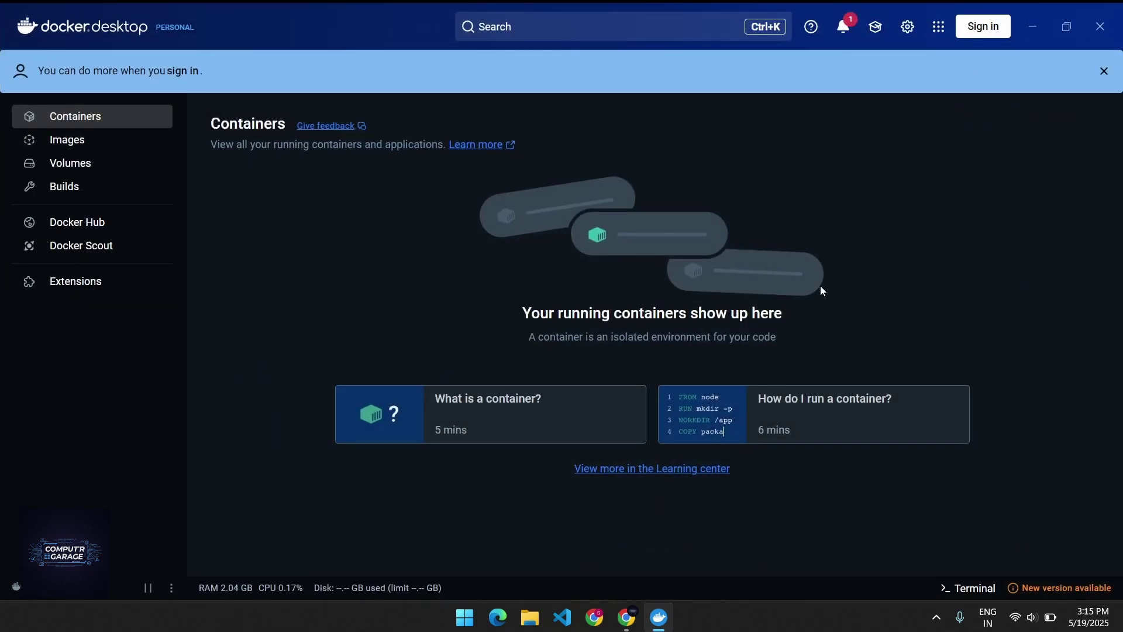